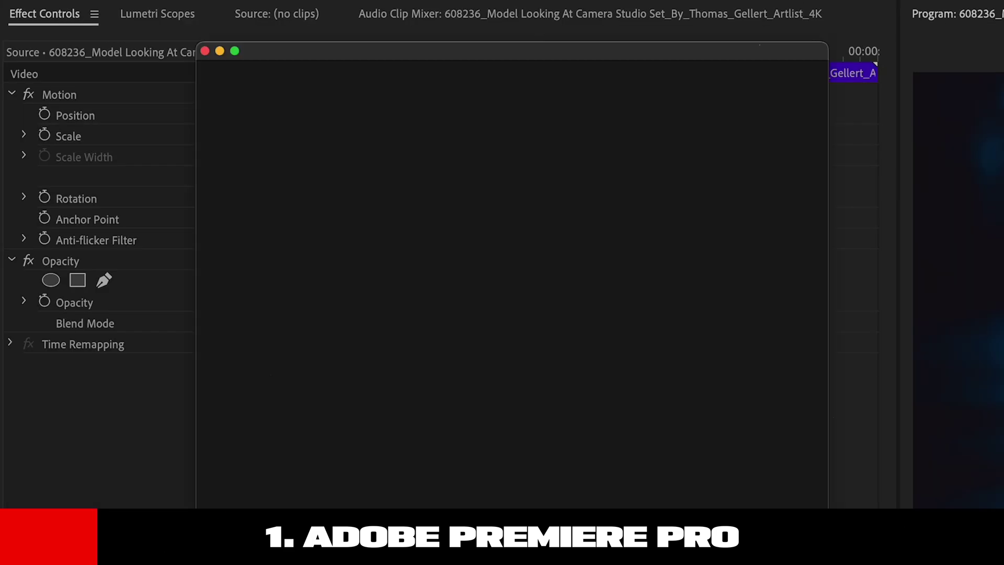
Open the hidden debug console (Cmd+F12) and switch a colour-related setting to true
key("super+F12")
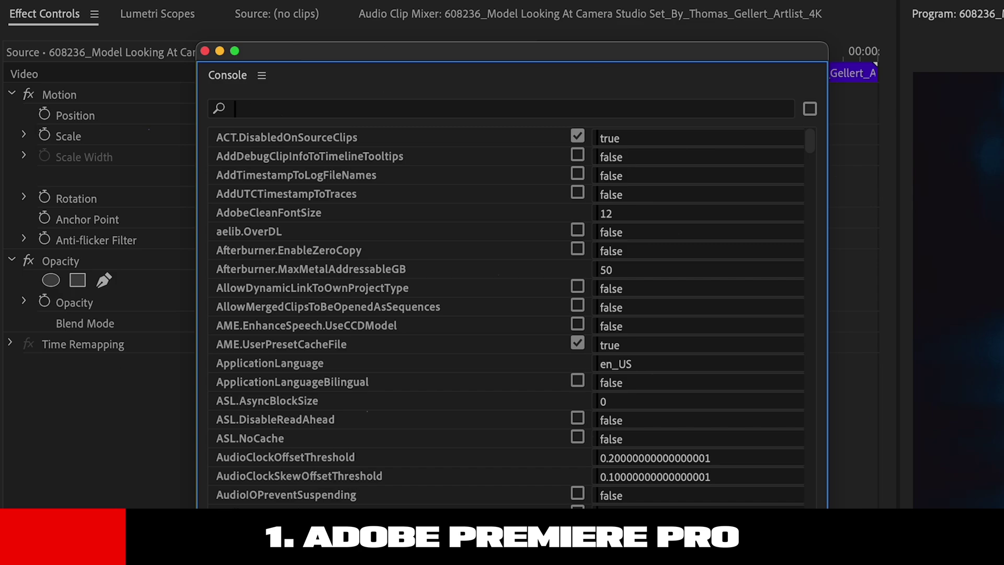
type("color")
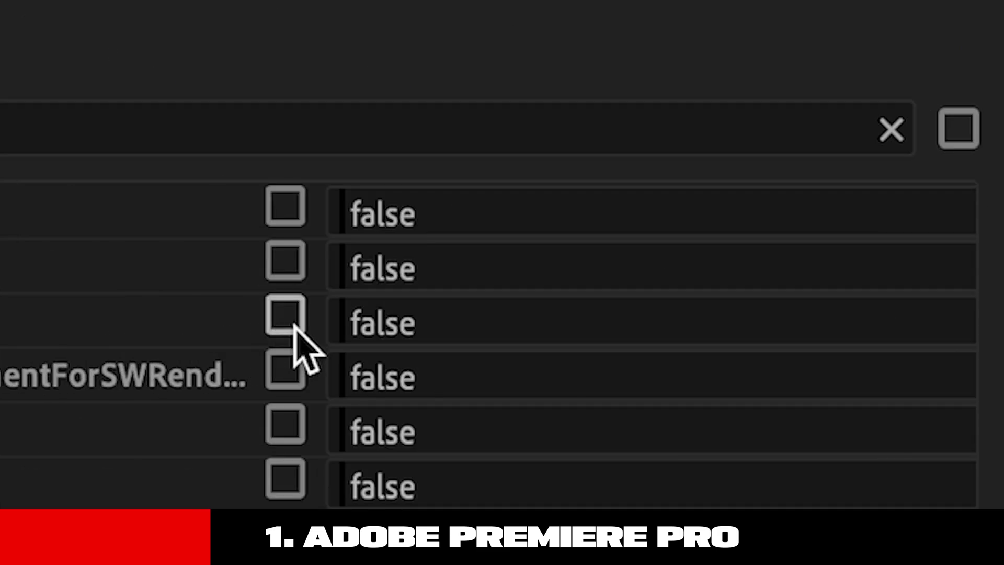
left_click(290, 323)
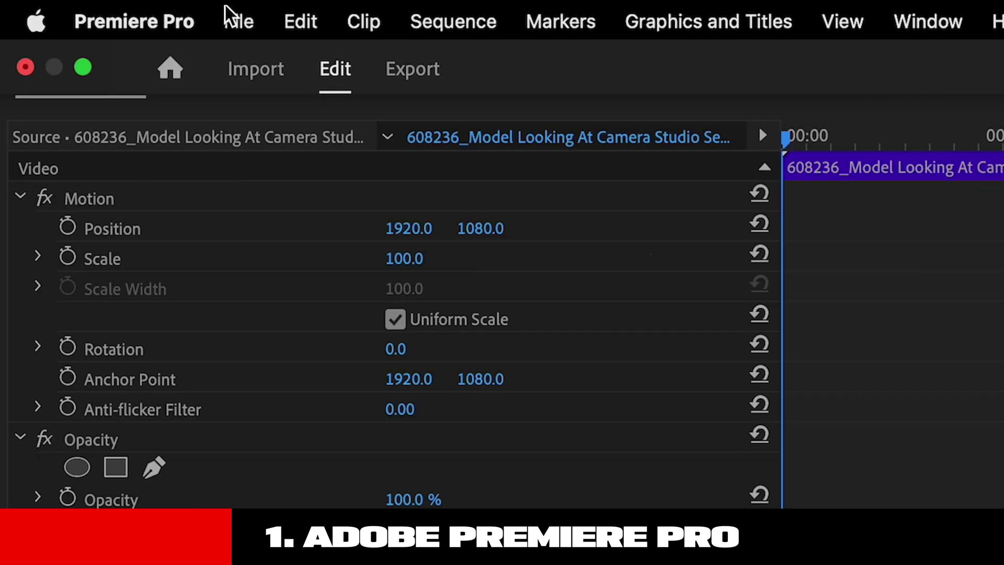
In Preferences > Labels, recolour the Rose swatch to bright red and rename it RED
left_click(166, 18)
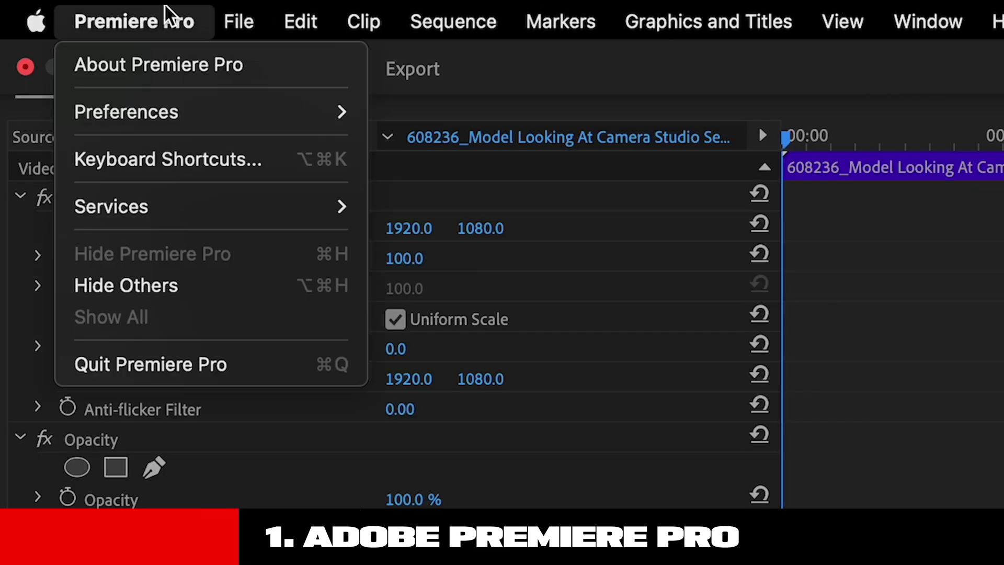
mouse_move(127, 112)
left_click(458, 406)
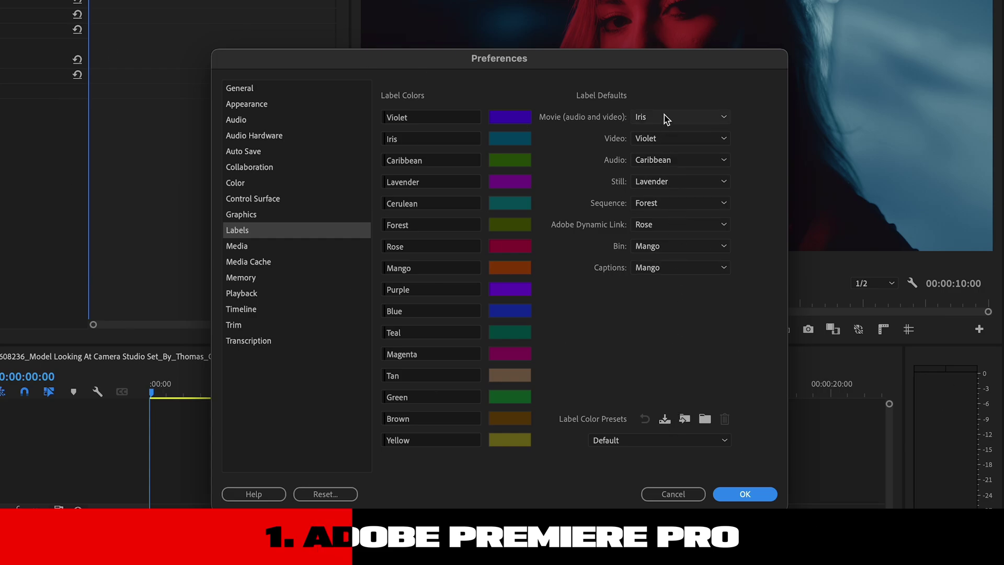
left_click(504, 251)
left_click(528, 359)
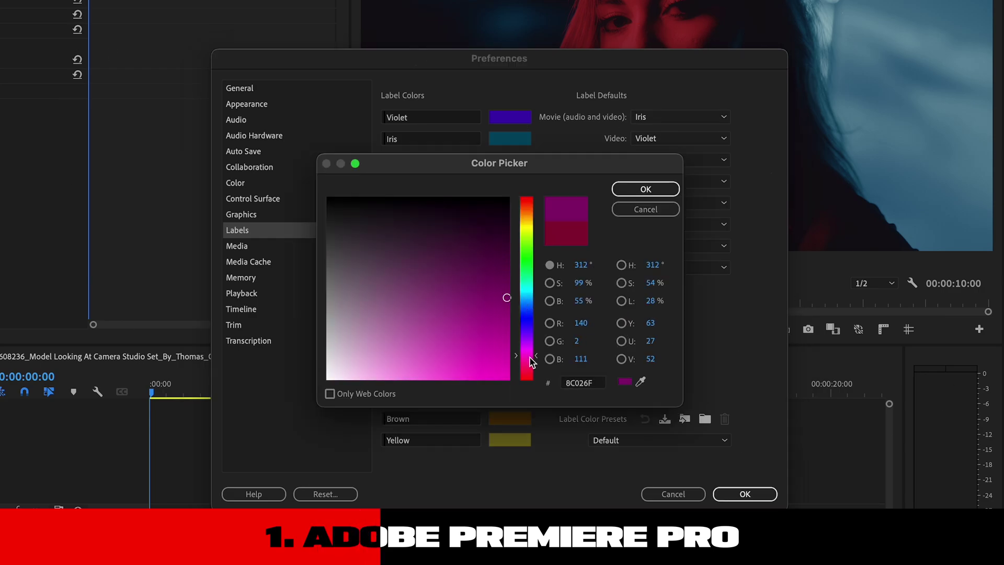
left_click_drag(527, 359, 516, 366)
left_click(645, 189)
left_click(423, 251)
type("RED")
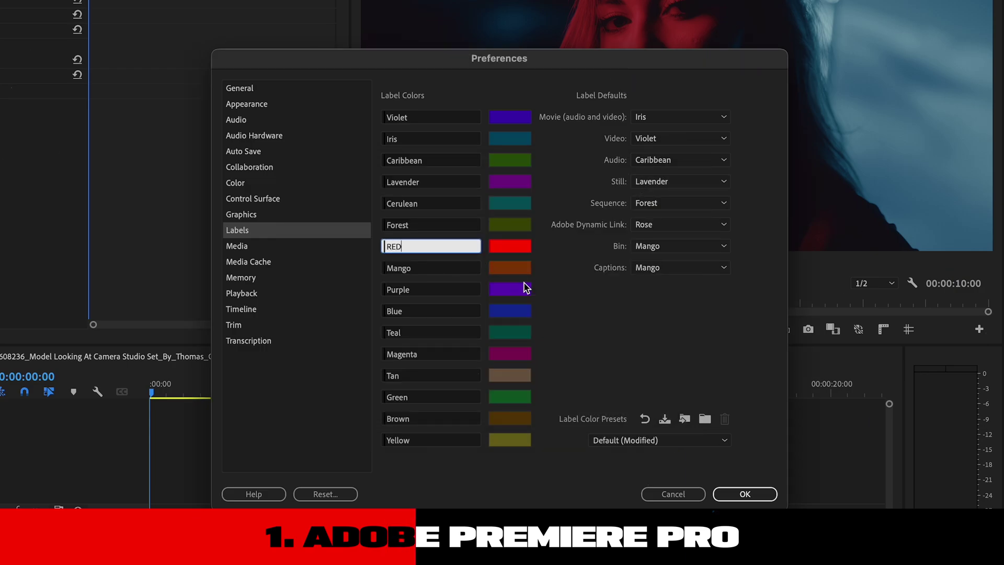
key("Return")
Set RED as the default label for movies, video, audio and stills
left_click(691, 116)
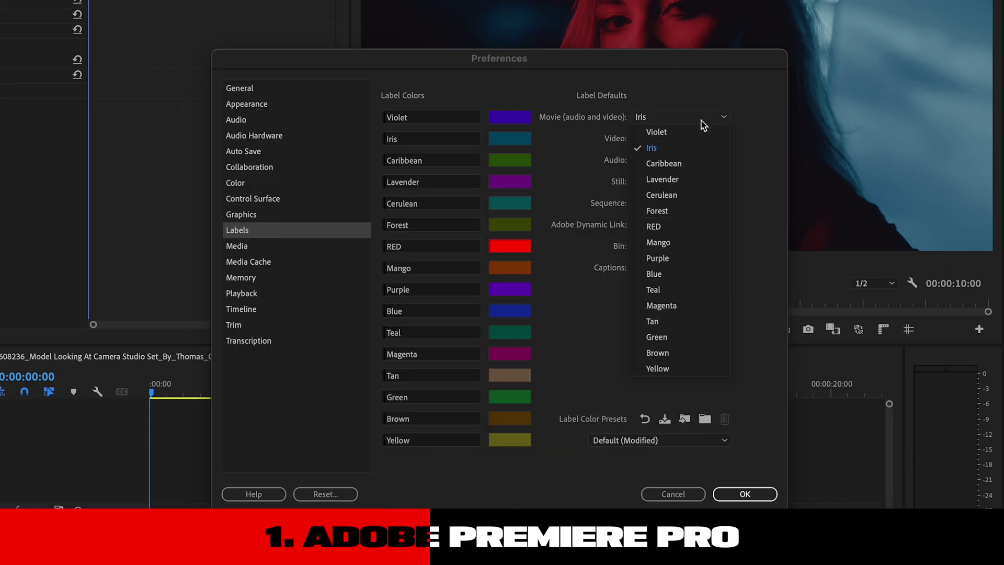
left_click(691, 226)
left_click(691, 138)
left_click(691, 248)
left_click(691, 159)
left_click(690, 270)
left_click(691, 182)
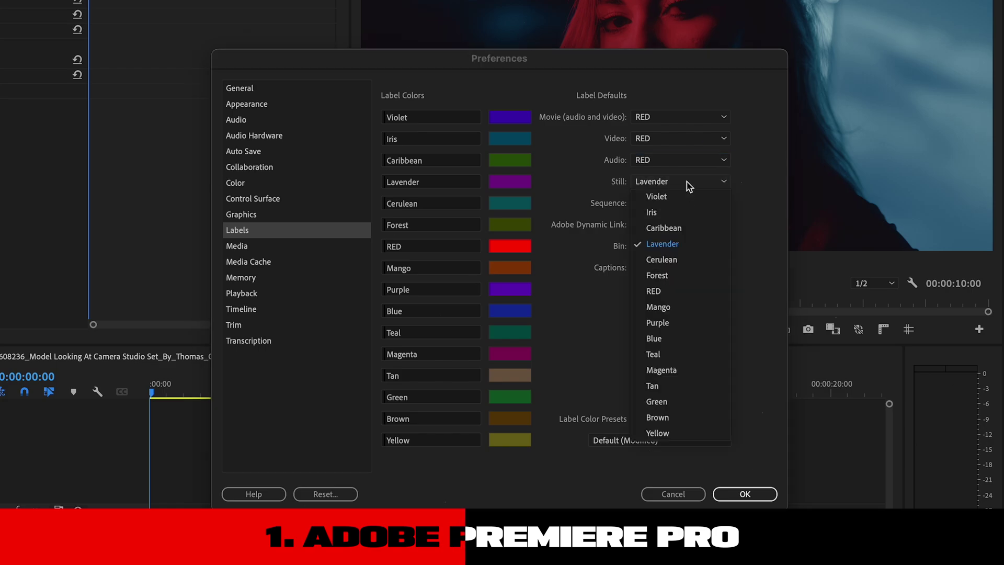
left_click(690, 290)
Set RED as the default label for sequences, Dynamic Link items, bins and captions
left_click(683, 203)
left_click(689, 313)
left_click(680, 225)
left_click(684, 335)
left_click(673, 245)
left_click(677, 358)
left_click(680, 268)
left_click(680, 376)
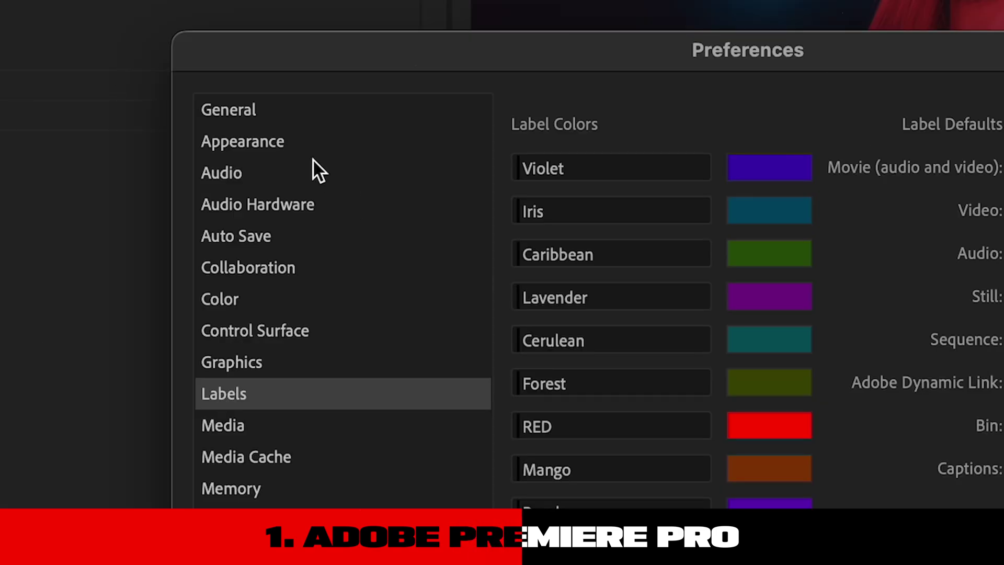
In Appearance preferences set the interface highlight colour to red and apply
left_click(297, 150)
left_click(558, 194)
left_click_drag(507, 275, 290, 393)
left_click(533, 243)
left_click(637, 202)
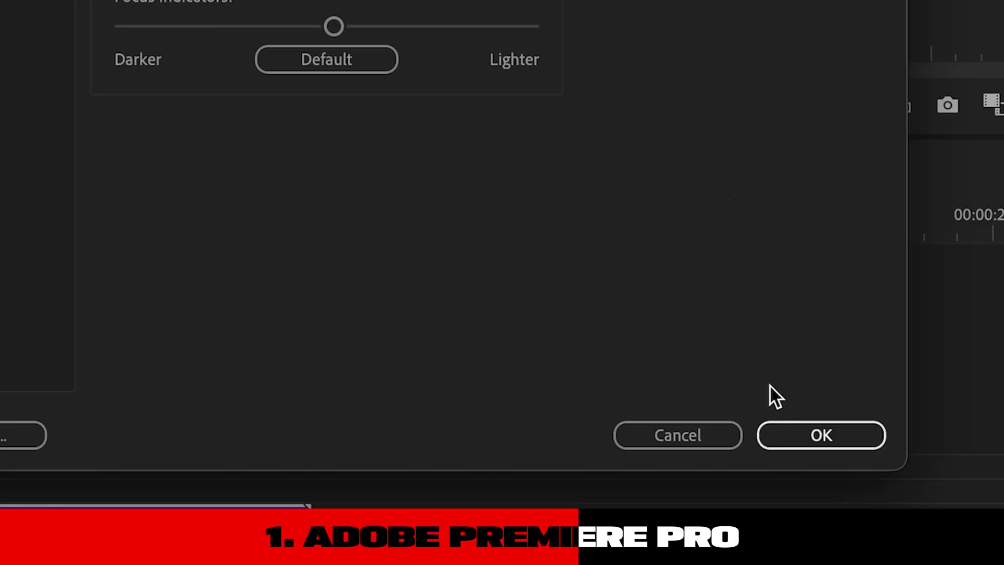
left_click(797, 437)
Switch to the Color workspace, select the timeline clip and expand its Basic Correction controls
mouse_move(284, 357)
left_mouse_down()
mouse_move(487, 357)
mouse_move(284, 357)
mouse_move(447, 359)
mouse_move(292, 362)
left_mouse_up()
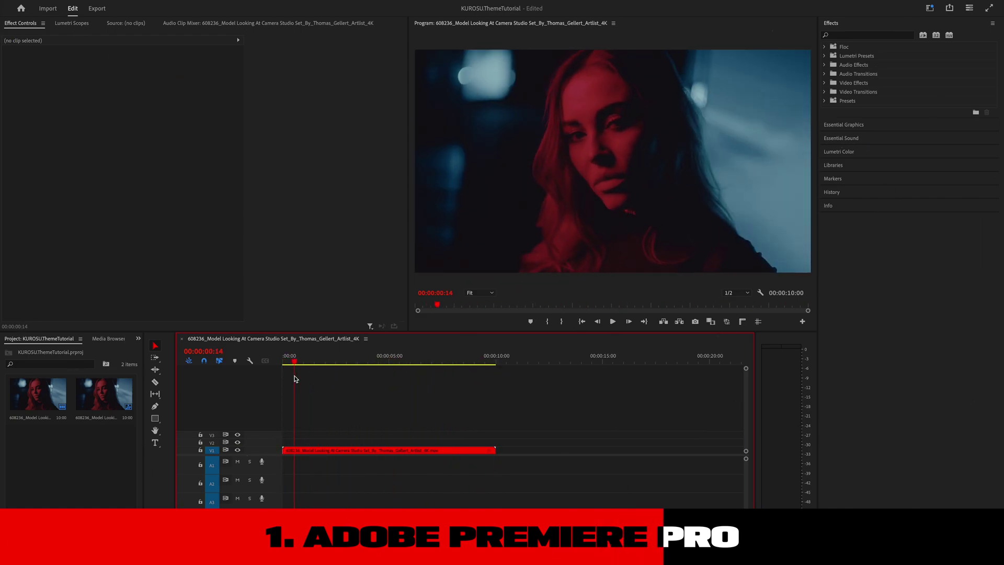
left_click(930, 18)
left_click(879, 119)
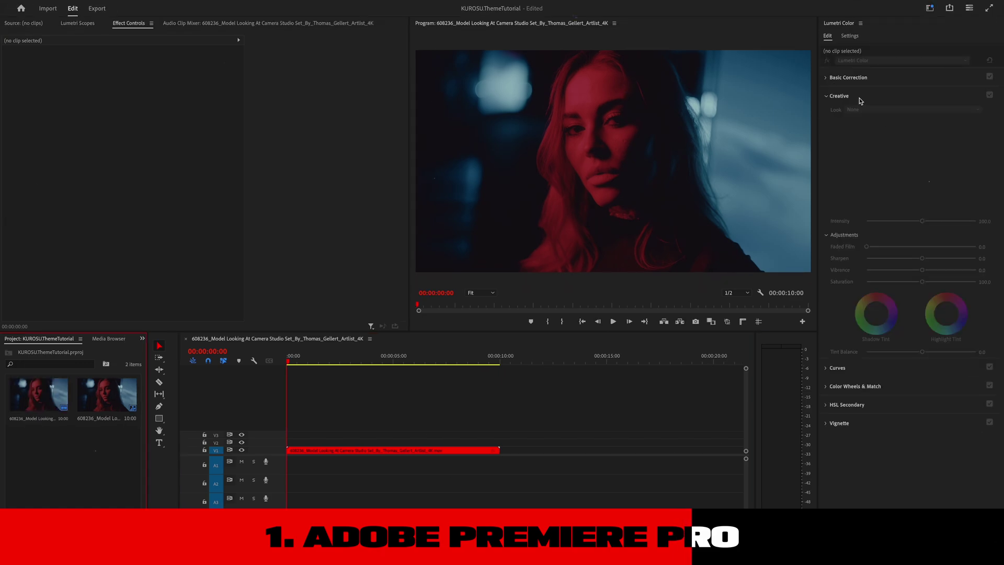
left_click(459, 451)
left_click(863, 78)
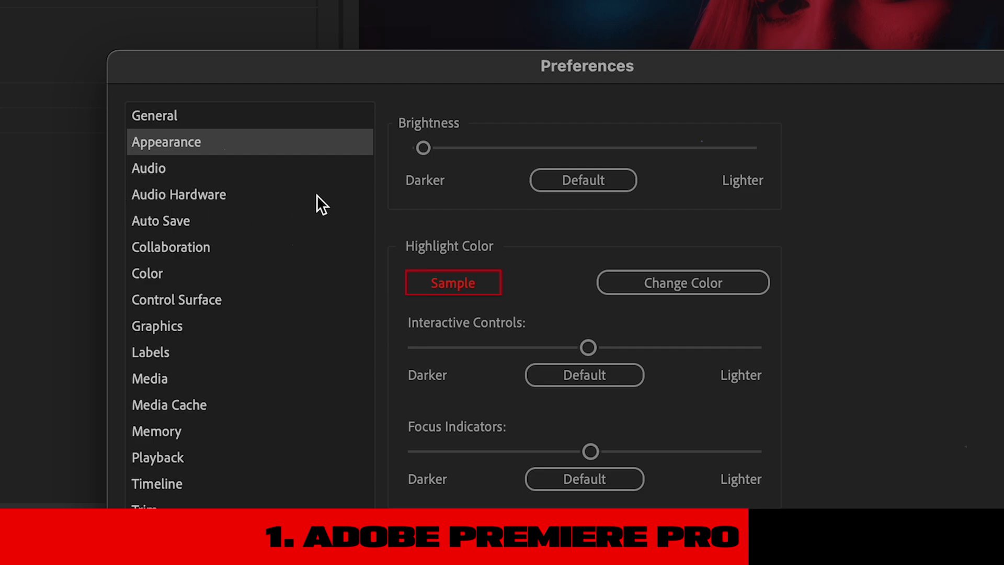
left_click_drag(425, 147, 546, 153)
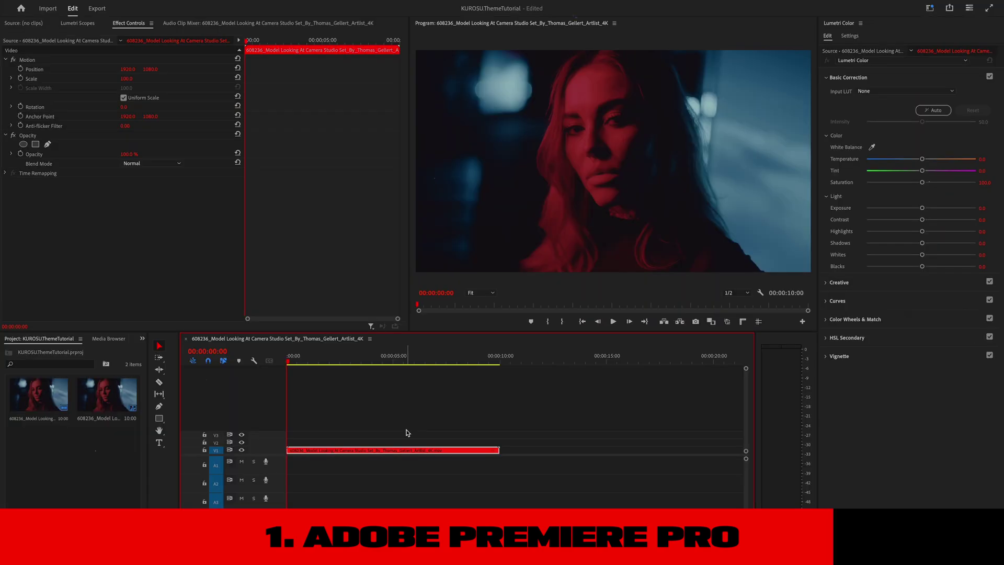
In the console's Debug Database View, enable the SupportLightUI.PPro setting
key("super+F12")
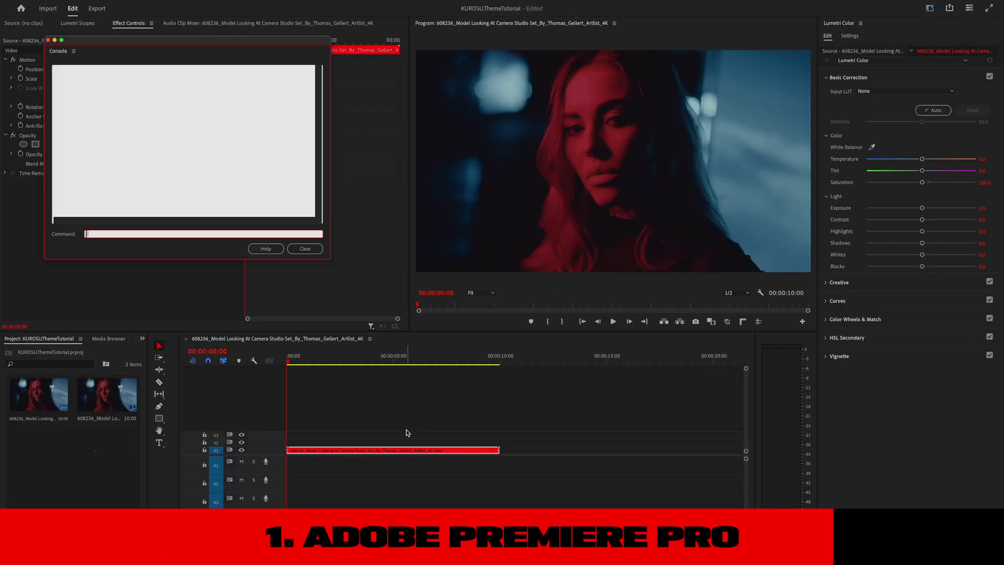
left_click(73, 50)
left_click(111, 116)
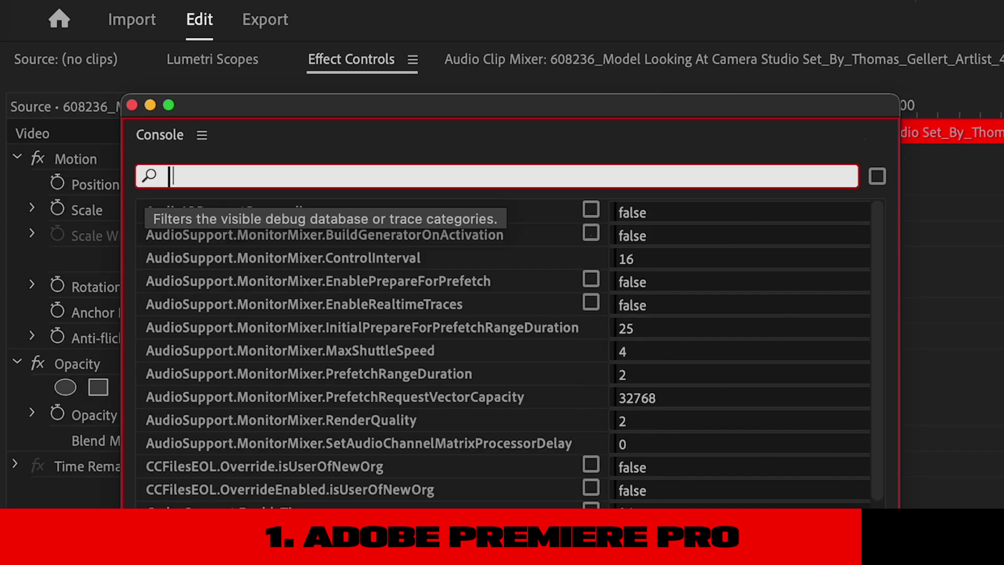
type("supportlight")
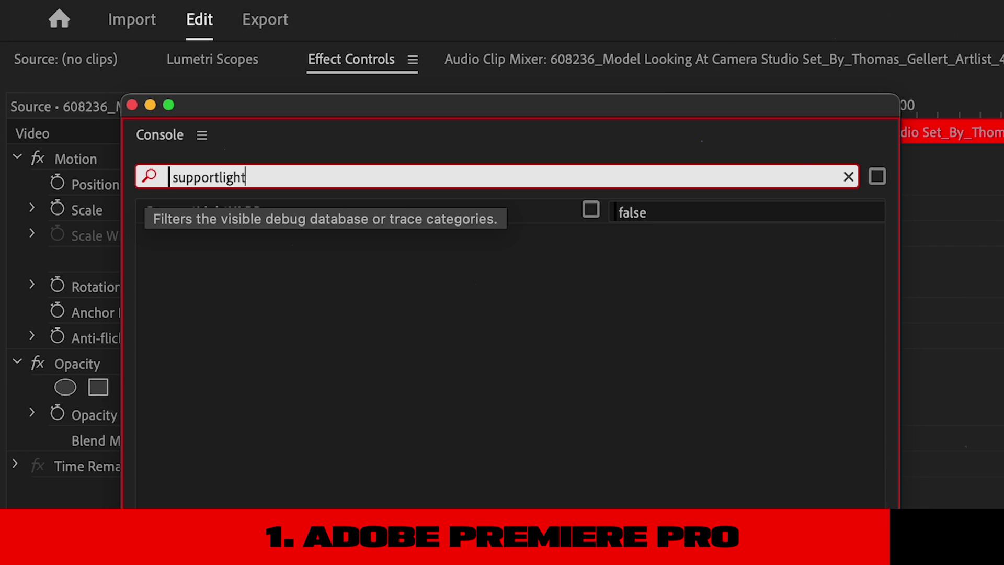
left_click(591, 210)
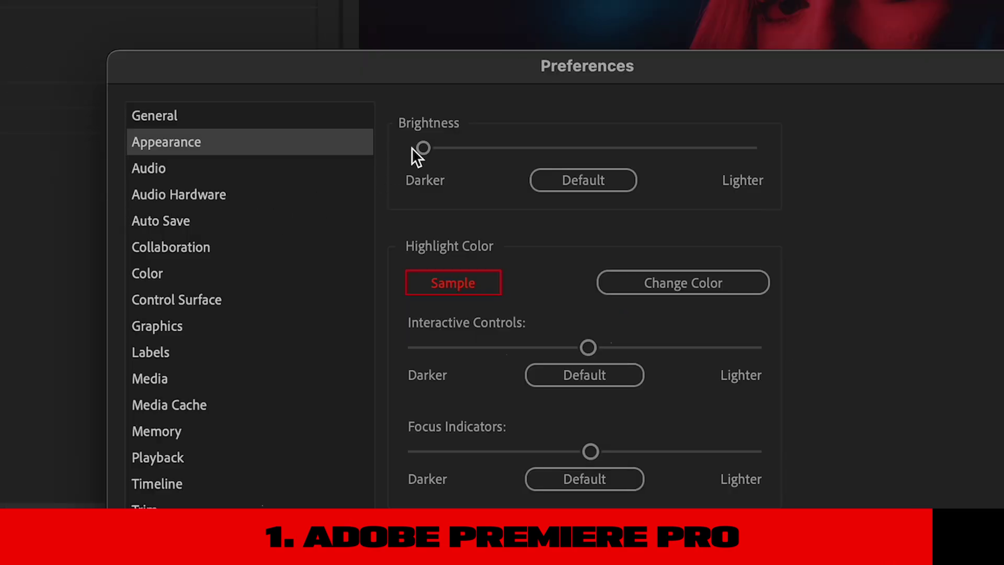
Raise the Appearance brightness to Lighter and apply the preferences
left_click_drag(413, 147, 572, 181)
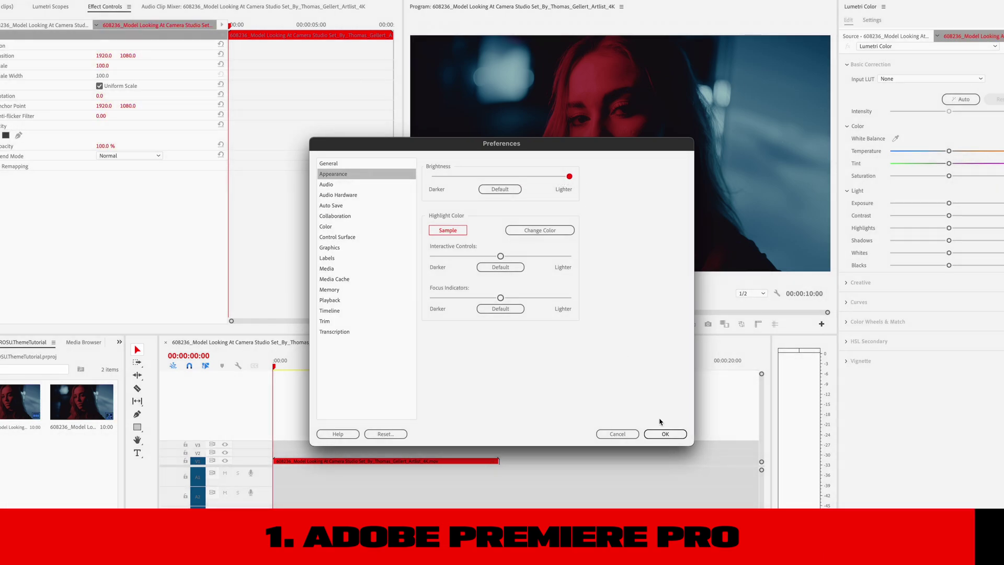
left_click(665, 433)
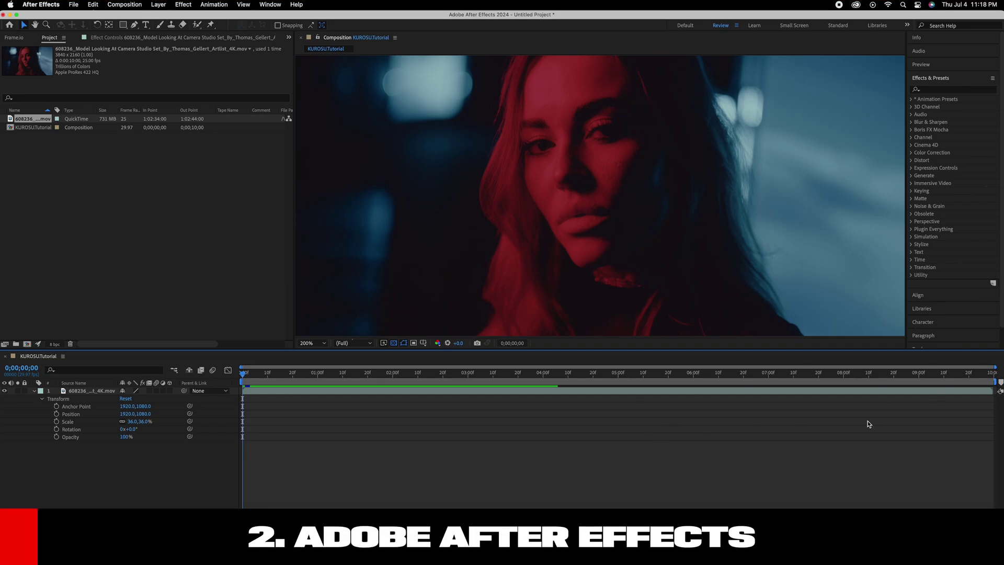
In After Effects Labels preferences set segmentation and comment marker defaults to RED and apply
left_click(41, 3)
left_click(142, 102)
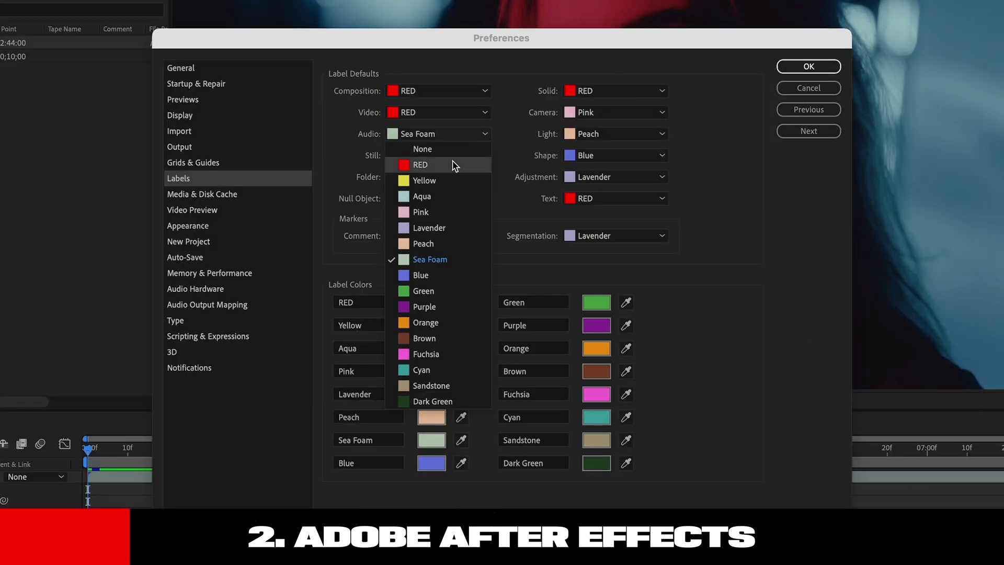
left_click(616, 235)
left_click(596, 284)
left_click(438, 235)
left_click(420, 267)
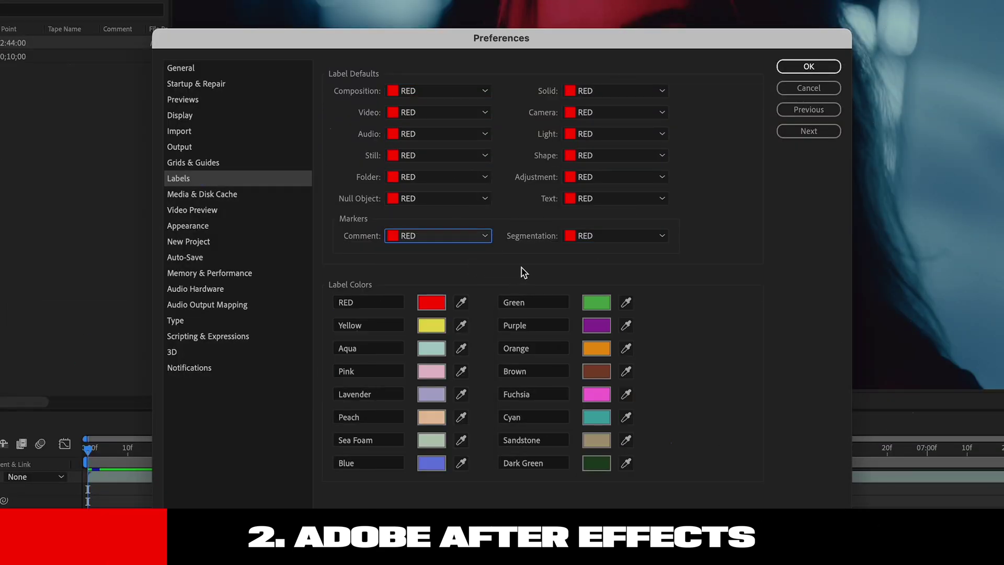
left_click(797, 66)
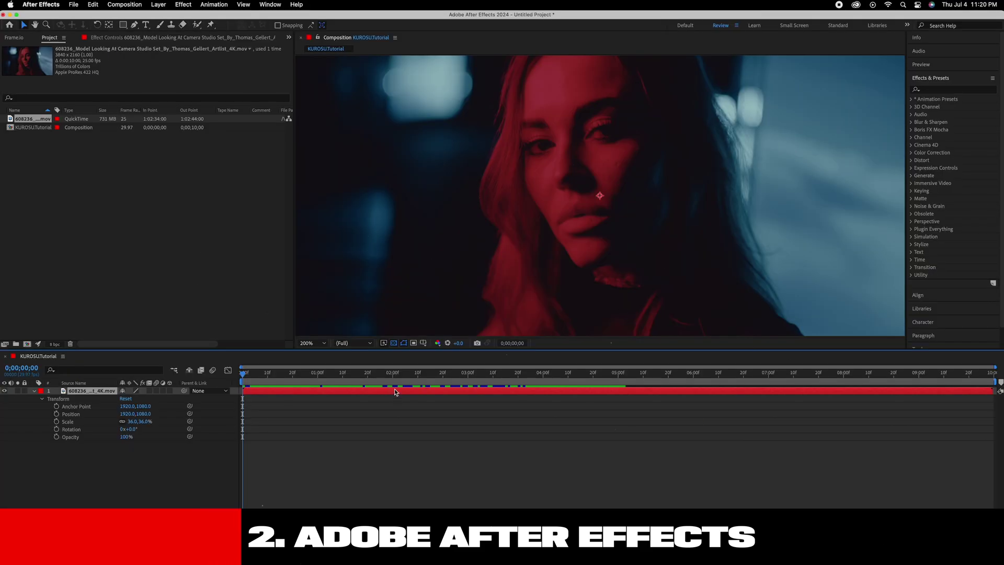
In the console's Debug Database View, filter to 'color' and check Enable_Theme_Colorizing
key("super+F12")
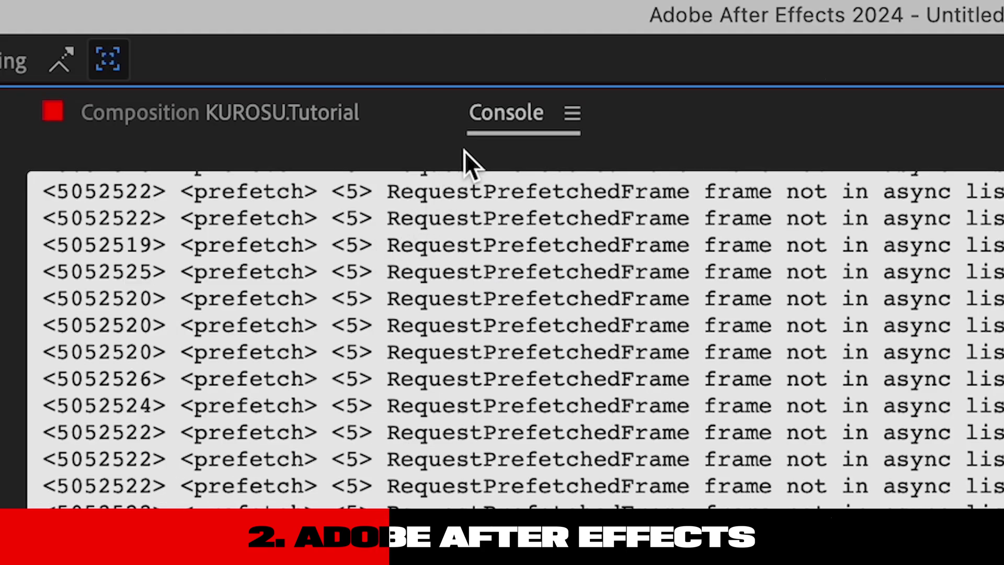
right_click(509, 105)
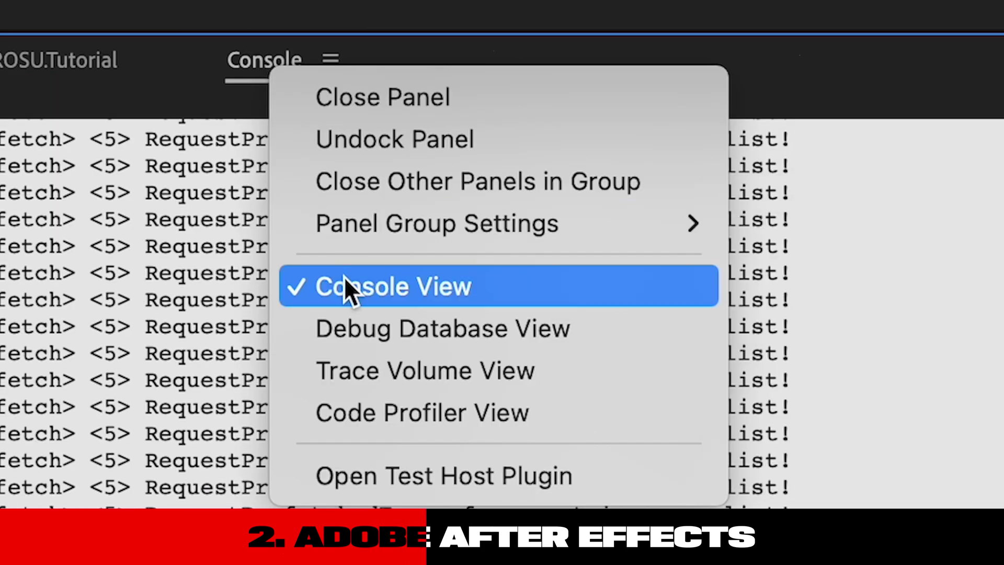
left_click(345, 331)
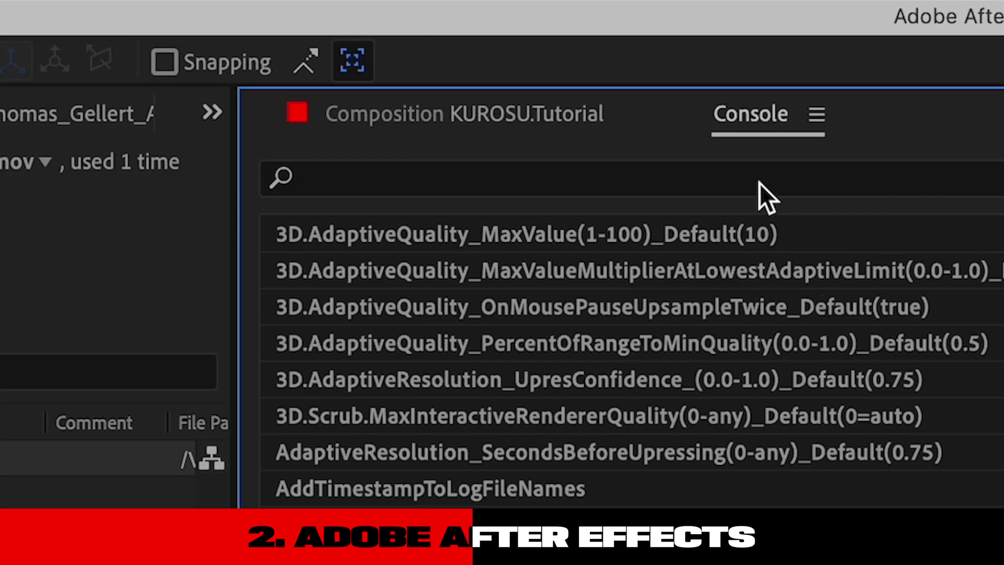
left_click(760, 183)
type("color")
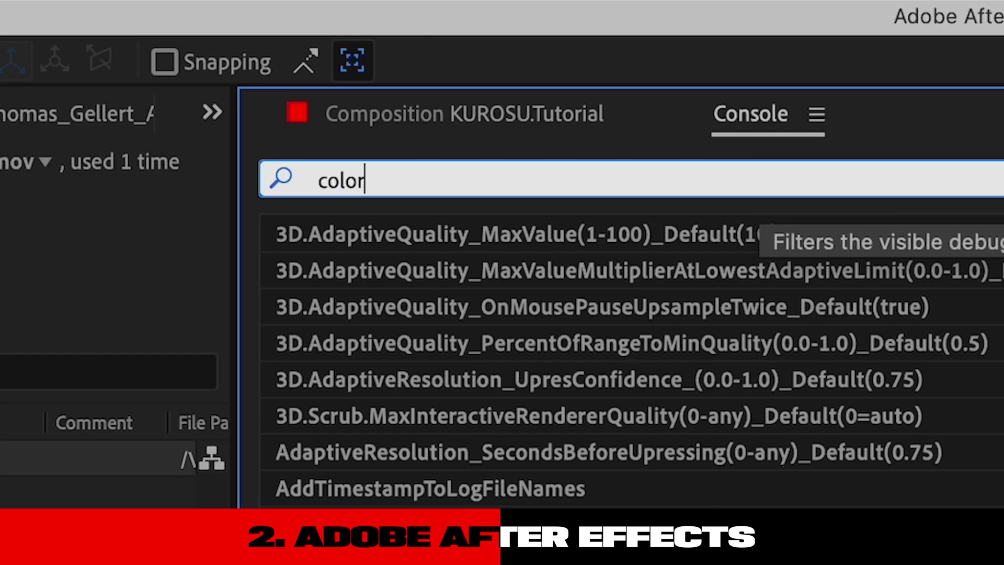
key("Return")
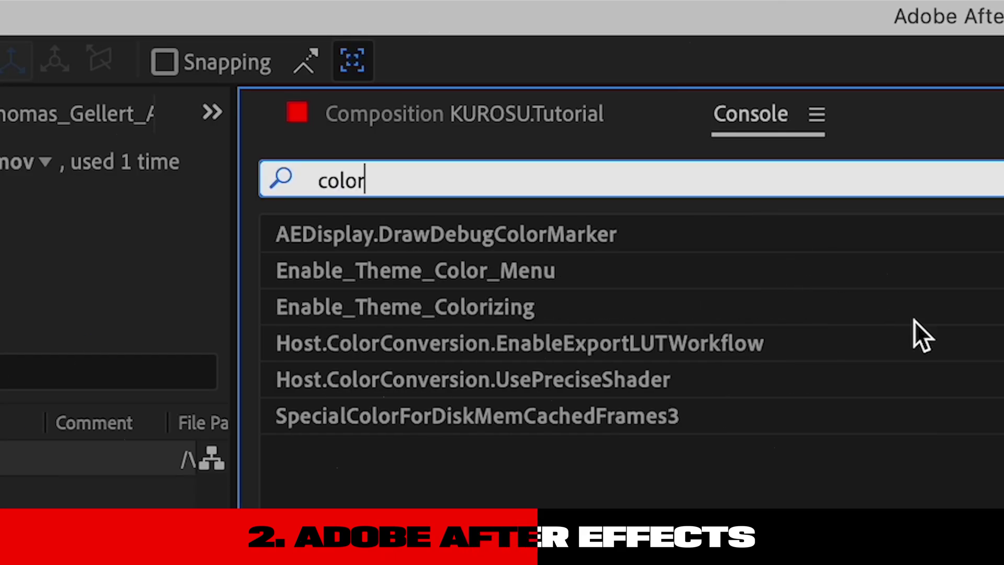
left_click(471, 307)
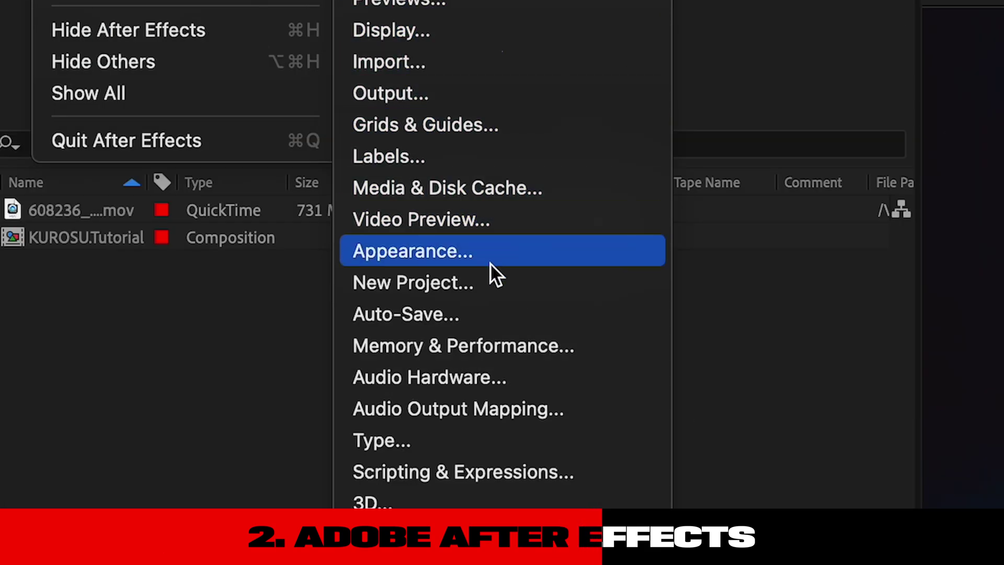
In Appearance preferences set the highlight colour to FF0000 and brighten the focus indicators to Lighter
left_click(490, 263)
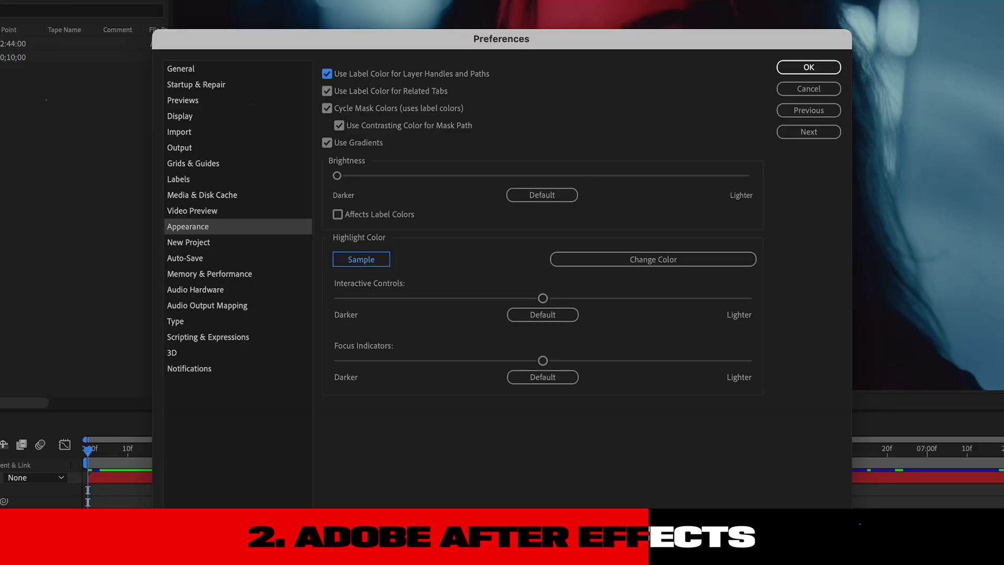
left_click(601, 265)
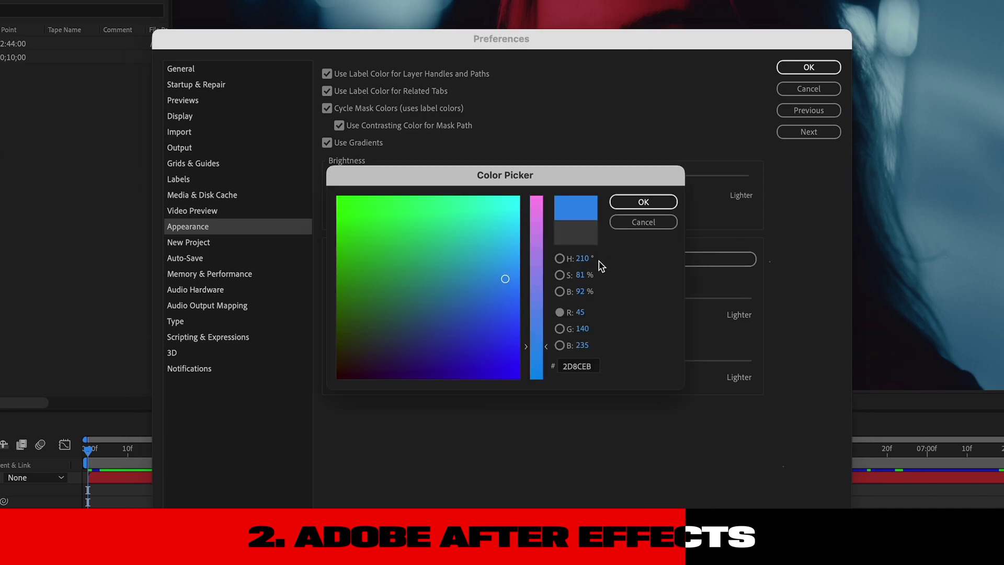
mouse_move(510, 275)
left_mouse_down()
mouse_move(359, 366)
mouse_move(333, 394)
left_mouse_up()
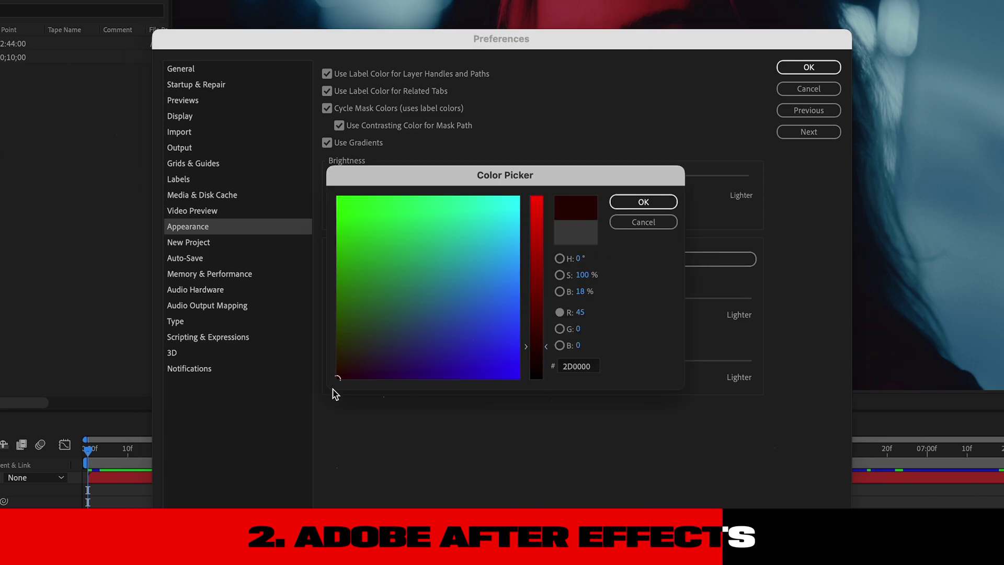
left_click_drag(541, 288, 539, 175)
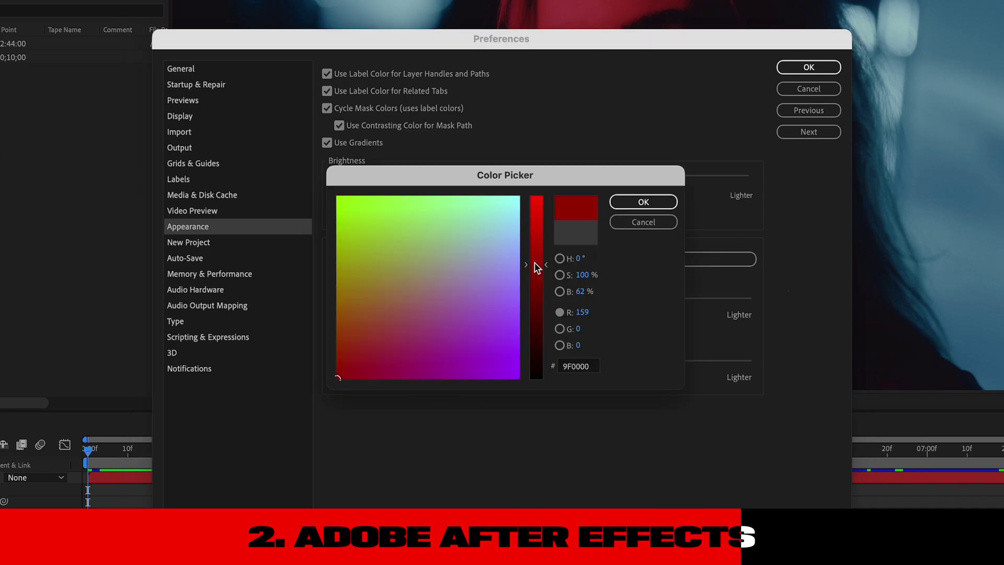
left_click(622, 200)
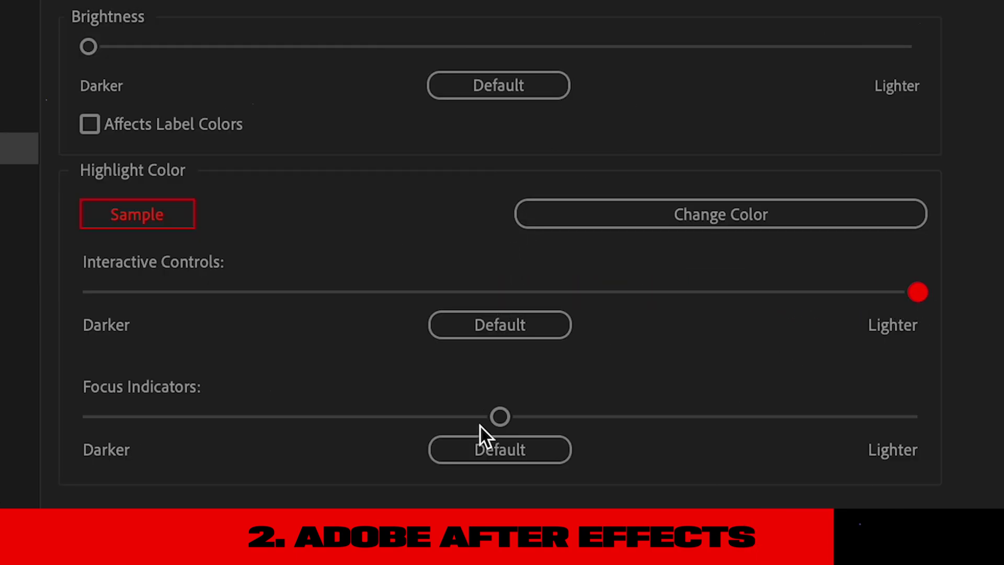
mouse_move(500, 417)
left_mouse_down()
mouse_move(616, 372)
mouse_move(894, 356)
left_mouse_up()
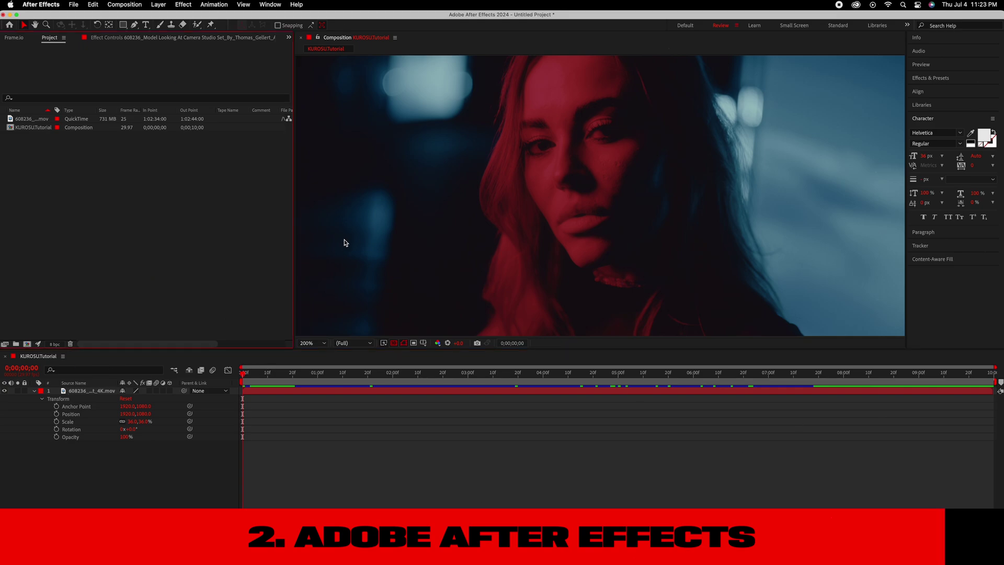
left_click(354, 233)
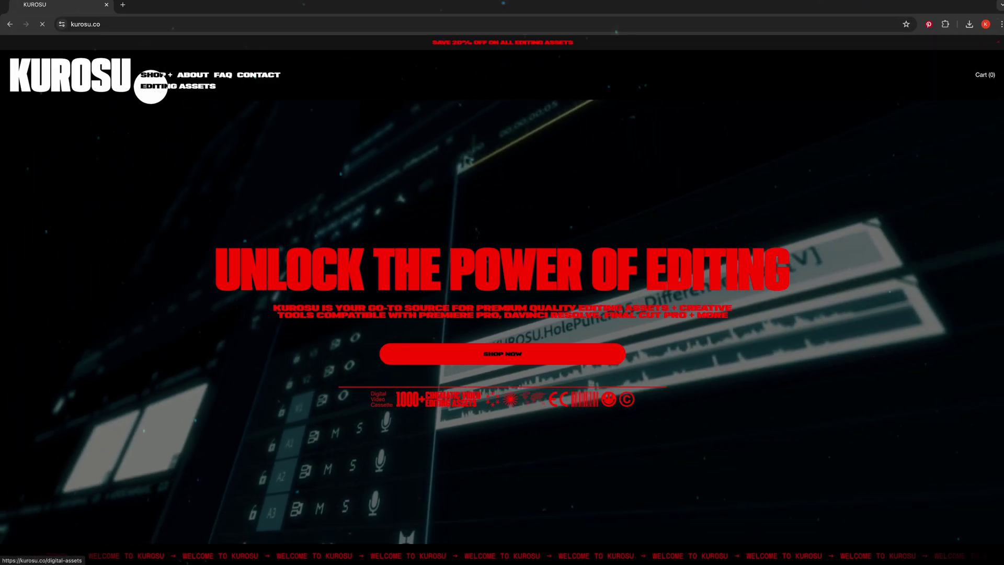
Open the Editing Assets shop page on kurosu.co
left_click(151, 90)
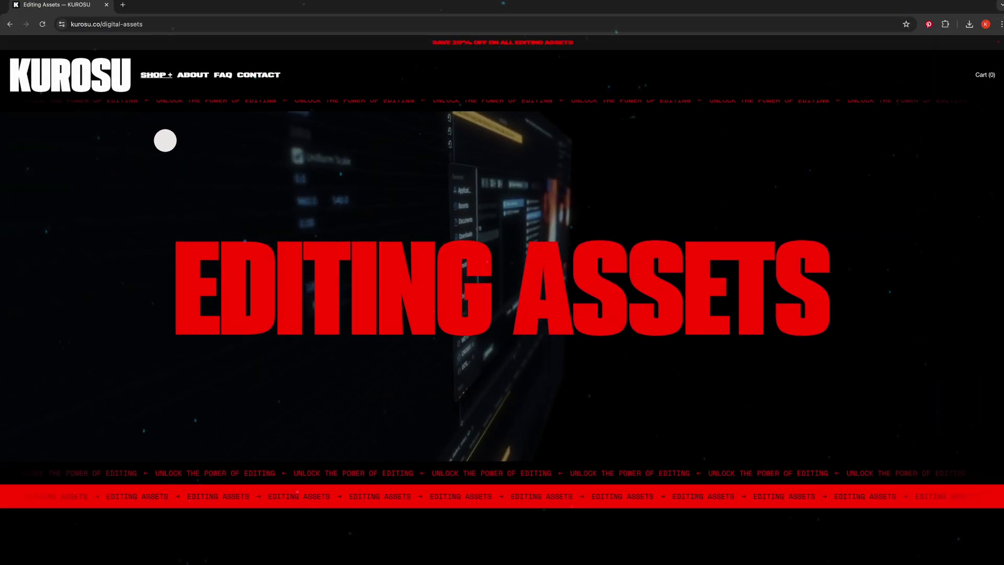
scroll(164, 144, "down", 3)
scroll(176, 174, "down", 3)
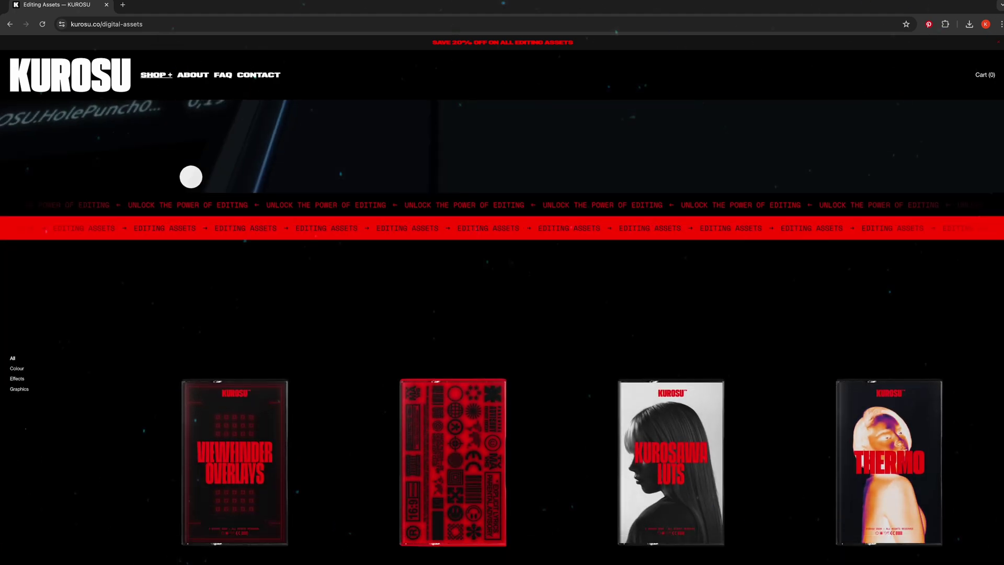